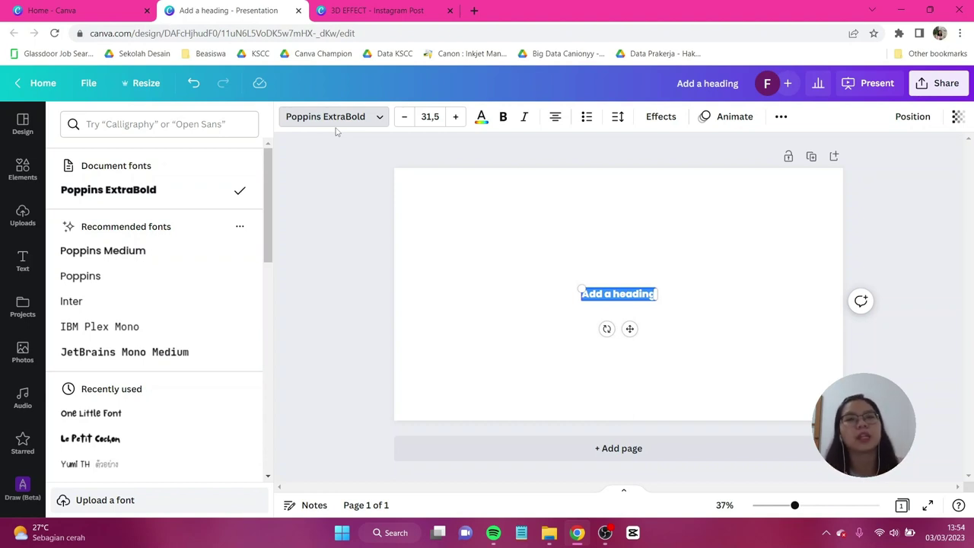
Search the fonts for "nectar" and apply the Nectarine font to the heading text
click(155, 124)
text(nect)
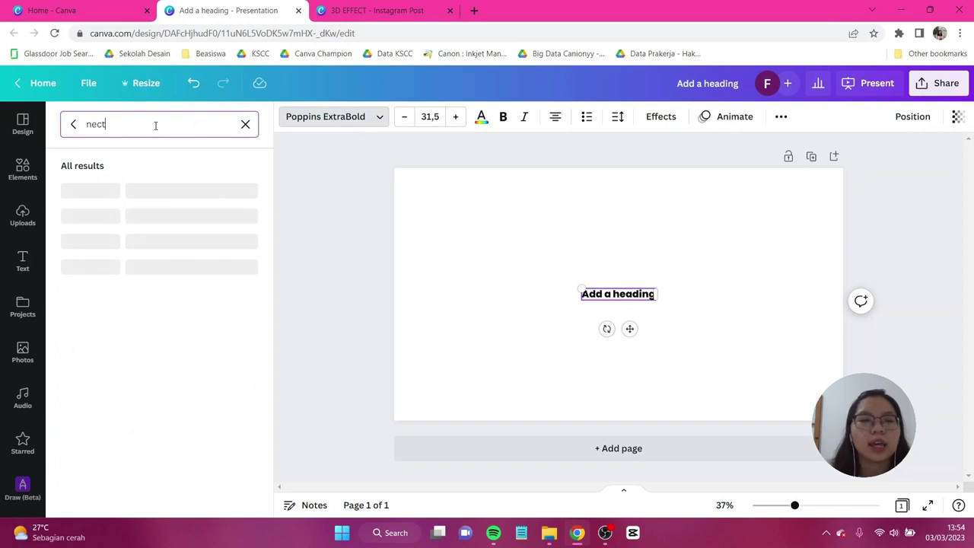
text(ar)
click(92, 191)
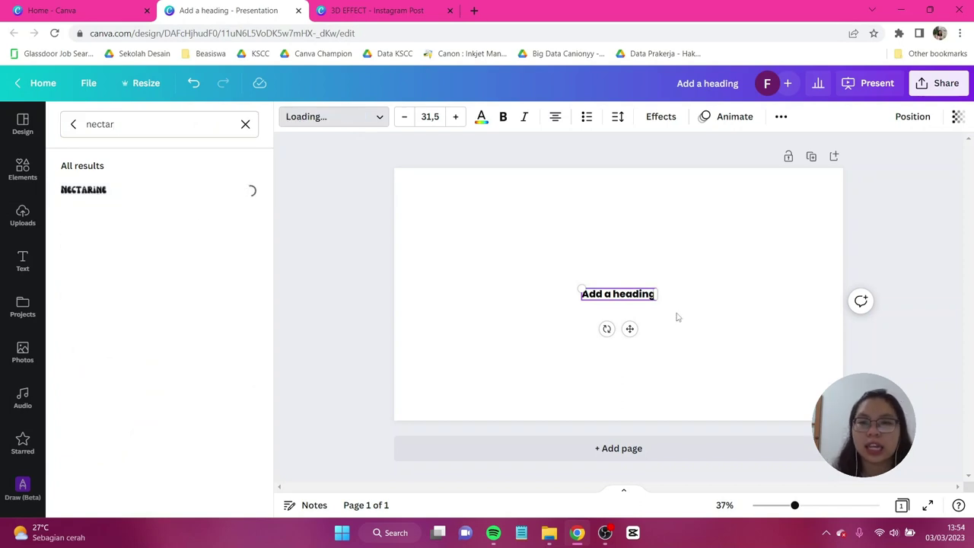
Enlarge the heading to a font size of about 222 and move it so it spans the width of the page
drag(889, 350, 960, 364)
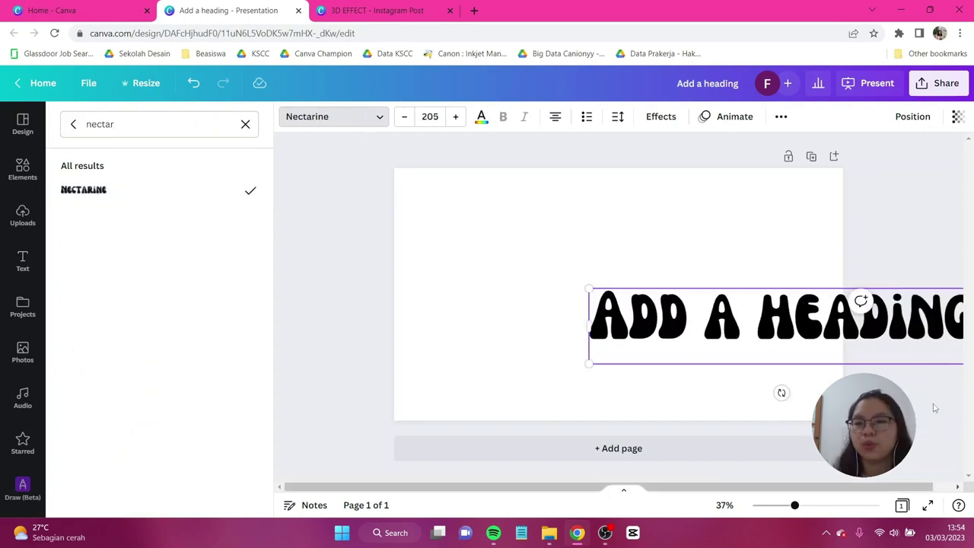
click(934, 409)
drag(745, 316, 559, 277)
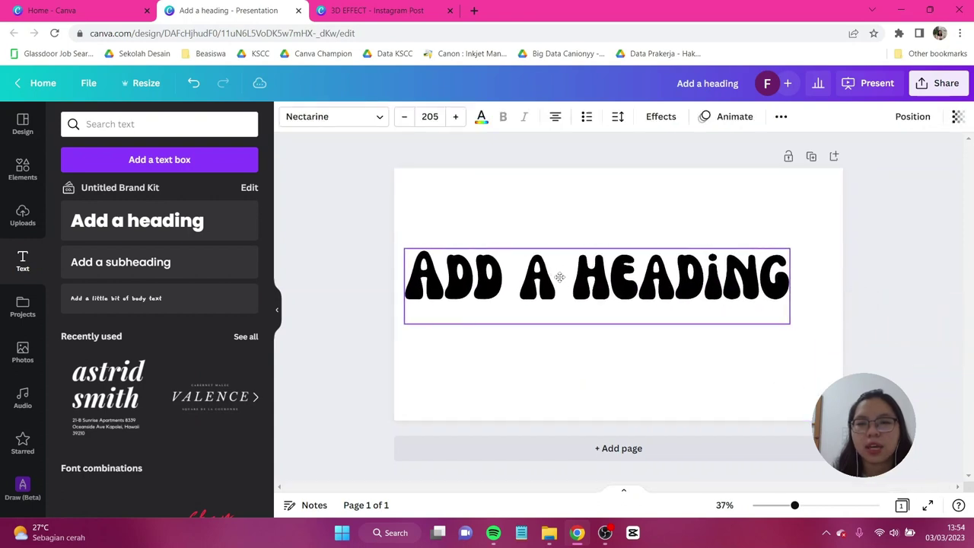
drag(796, 324, 828, 331)
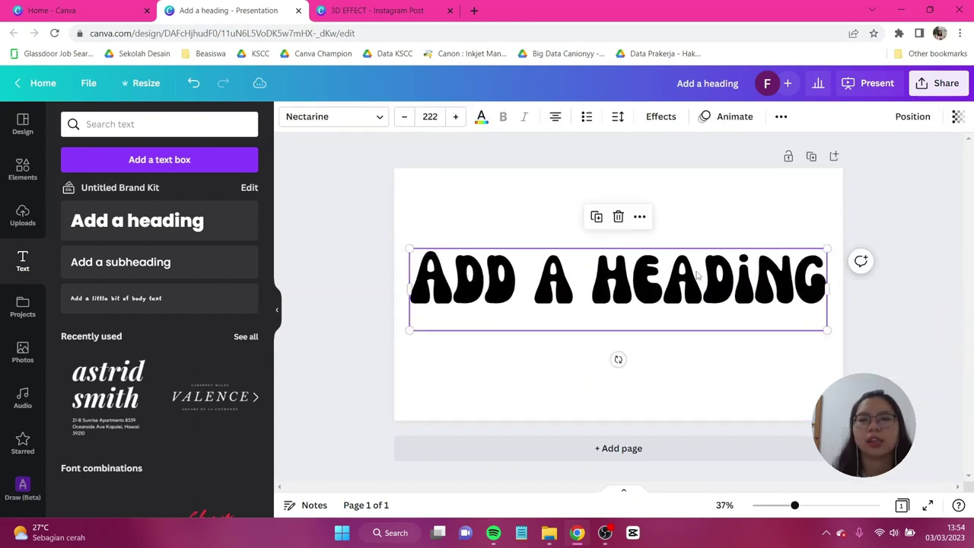
Replace the heading text with "LOVE" in capitals and enlarge it to a font size of about 548
click(696, 275)
key(ctrl+a)
key(Caps_Lock)
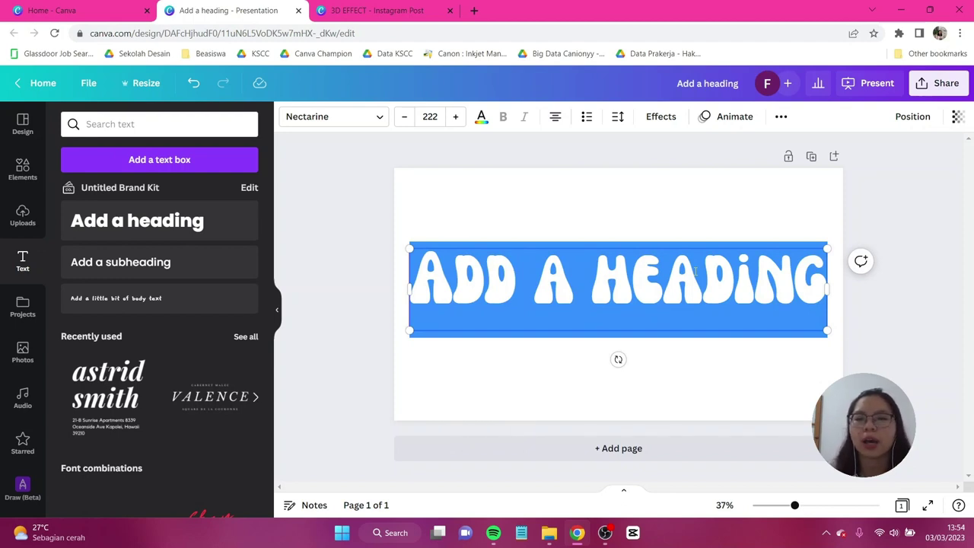
text(LOVE)
click(914, 285)
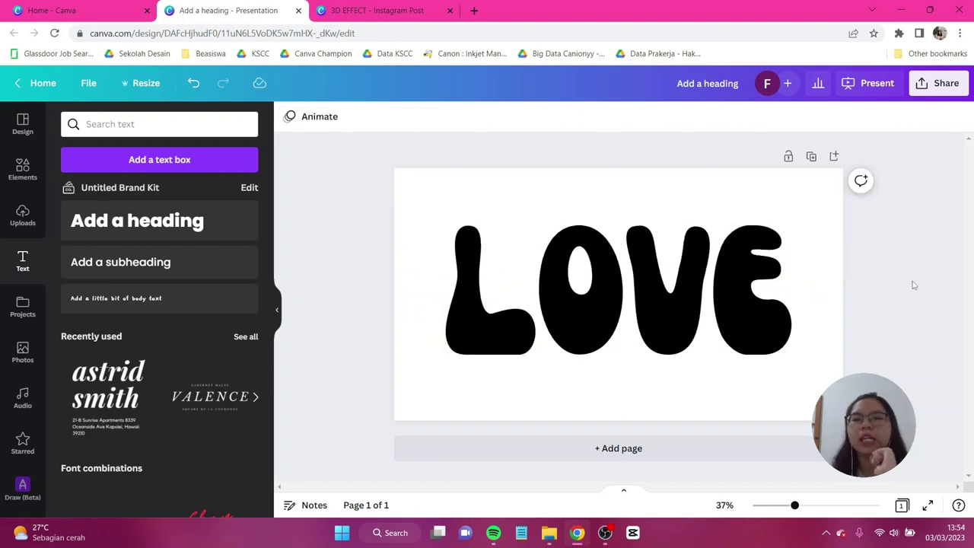
Recolour the LOVE text with a custom muted pinkish red
click(743, 285)
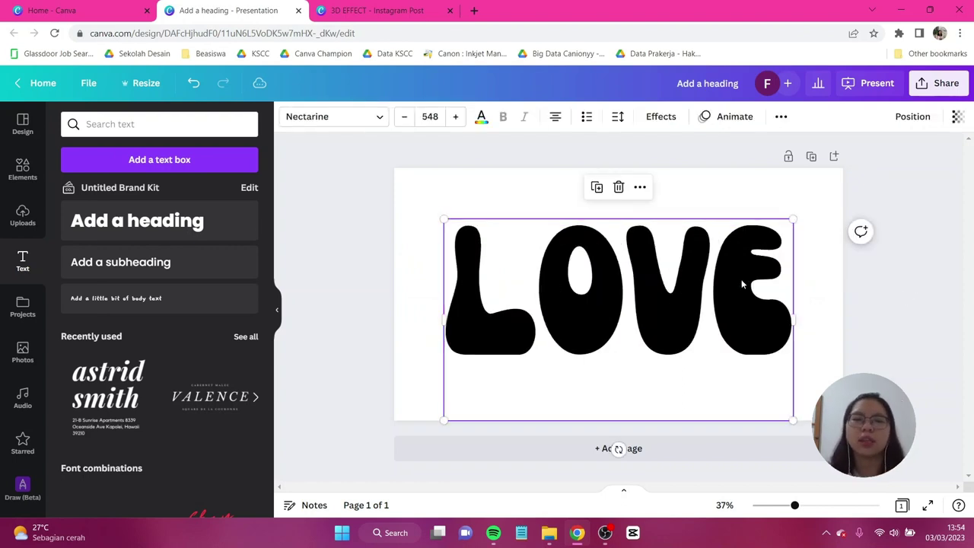
click(481, 116)
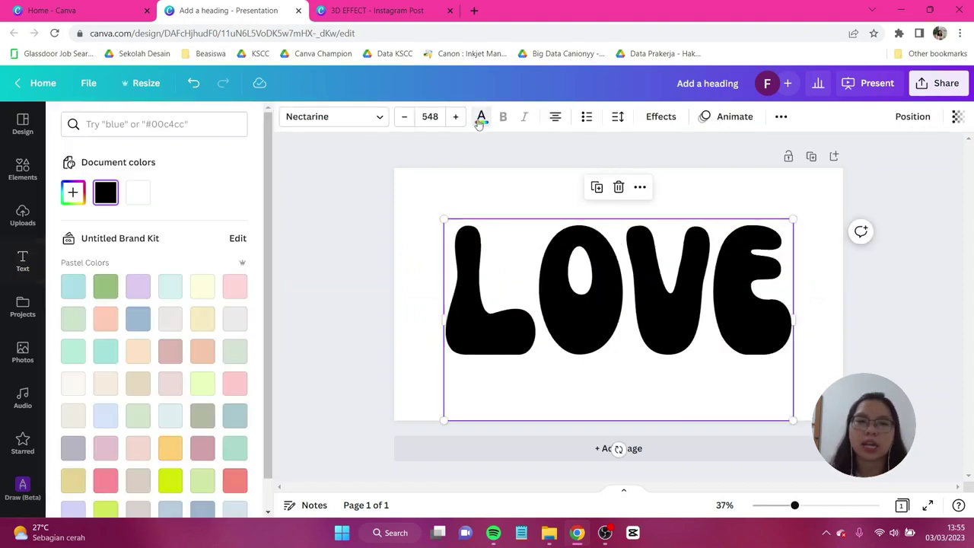
click(73, 191)
drag(141, 244, 154, 228)
click(23, 261)
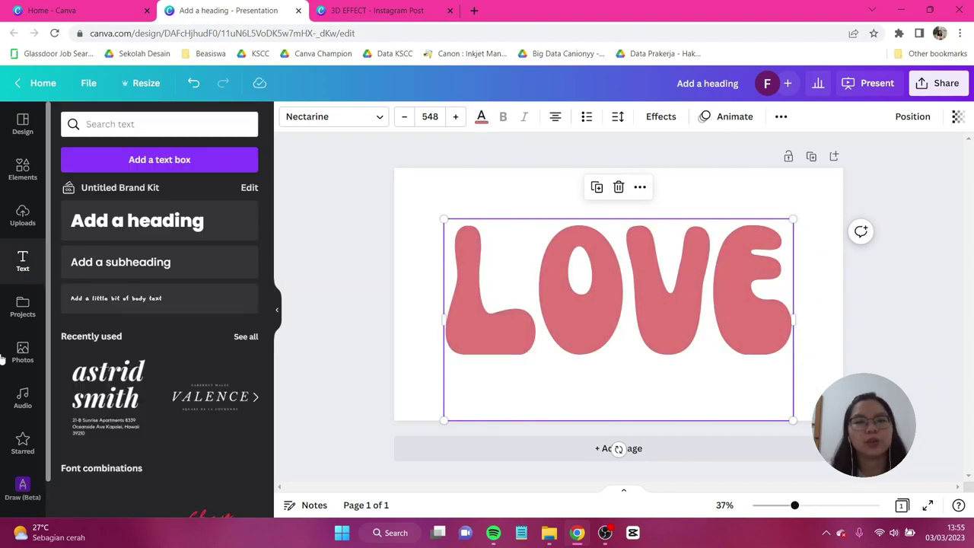
Open the Draw (Beta) app and set up the Marker brush in white at size 59
scroll(21, 381, down, 1)
click(23, 491)
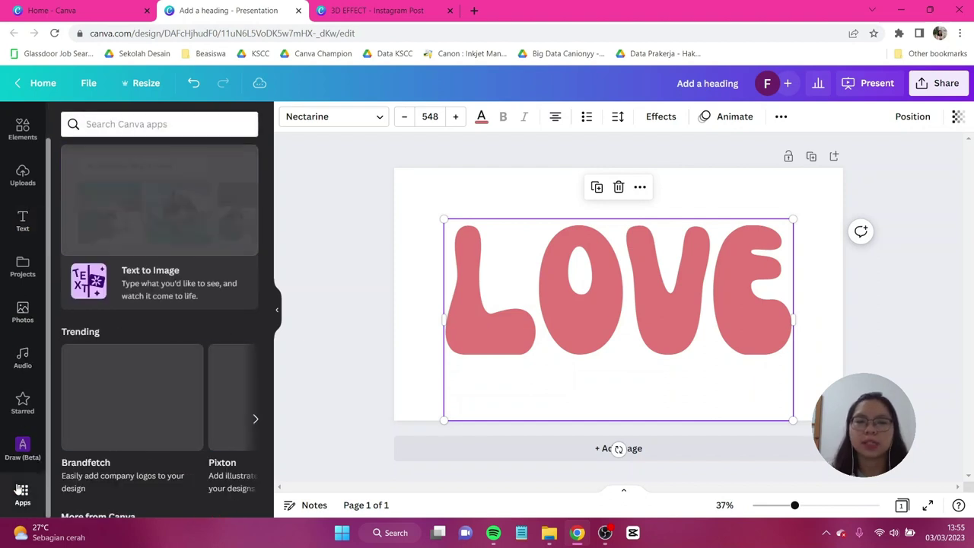
scroll(204, 261, down, 1)
scroll(205, 259, down, 5)
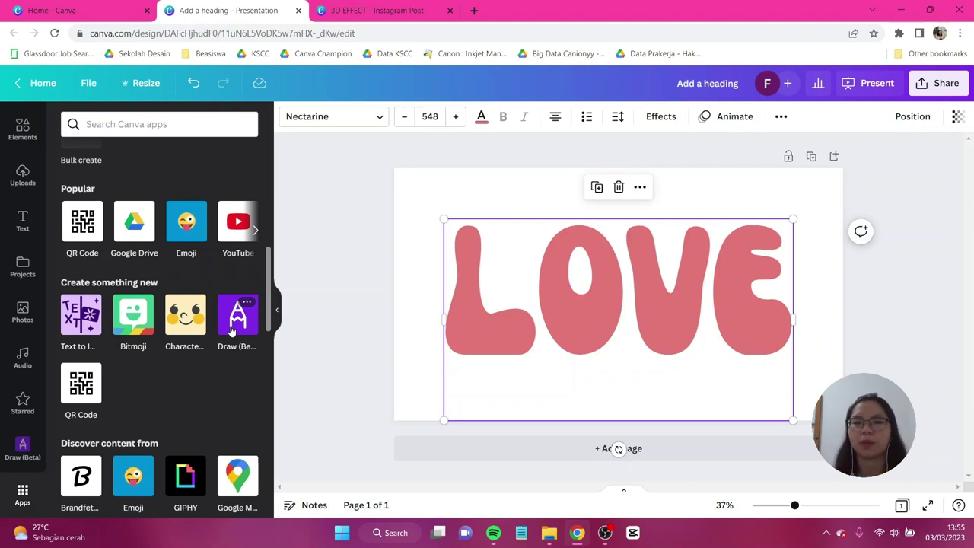
click(232, 326)
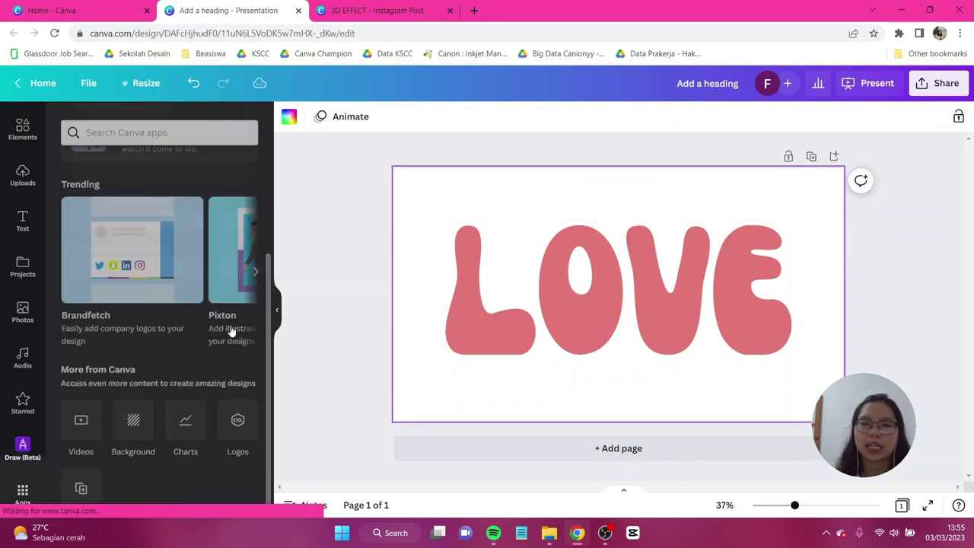
click(157, 169)
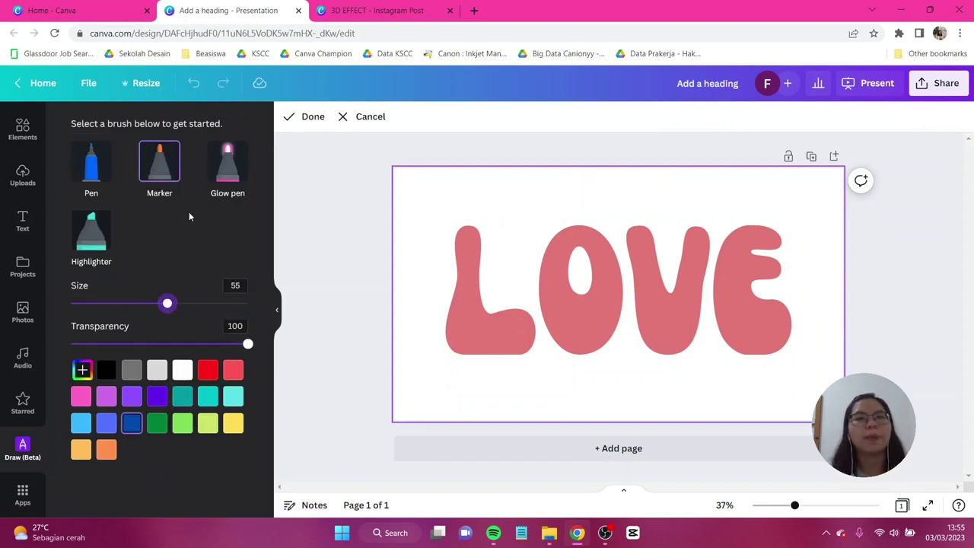
click(181, 371)
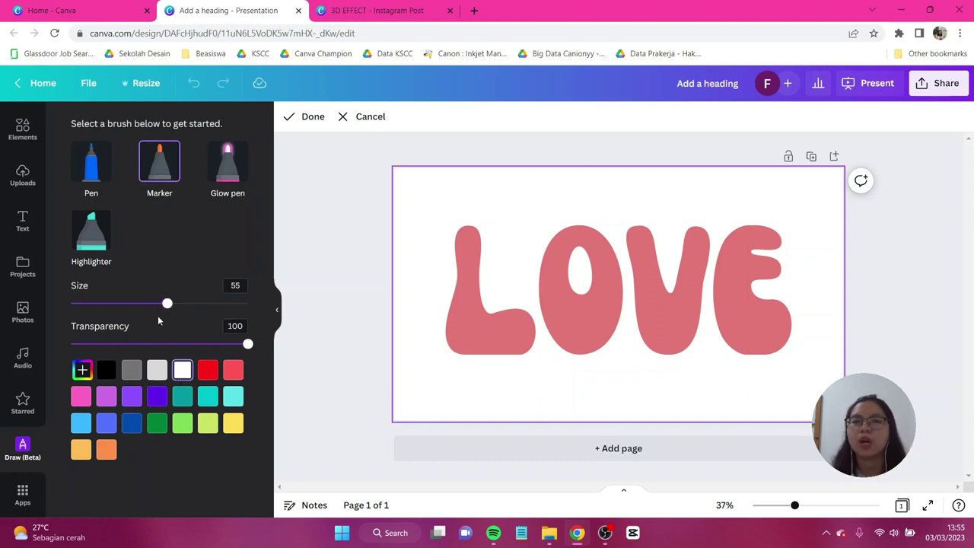
drag(167, 305, 176, 310)
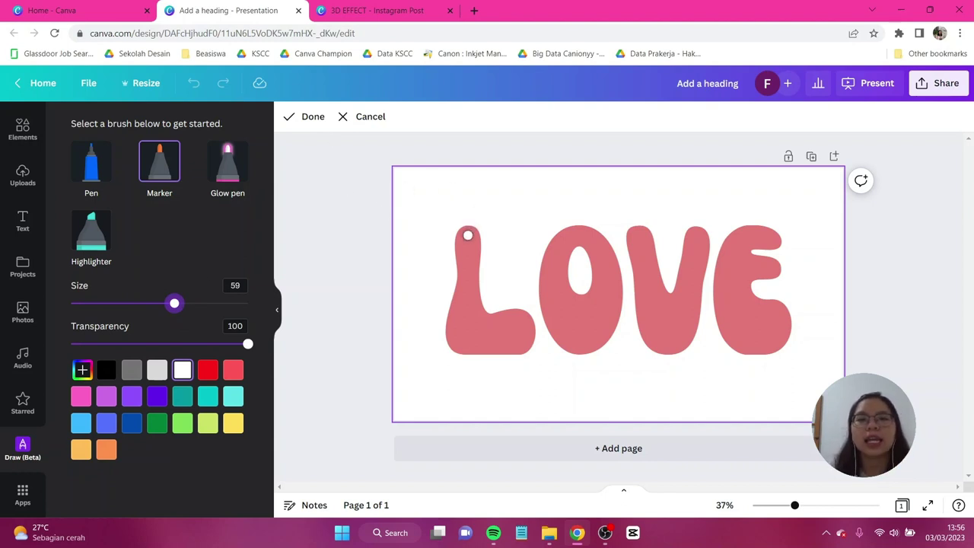
Draw short white highlight strokes along the upper parts of the L, O, V and E, redoing the O's stroke, and finish the drawing
drag(468, 235, 463, 274)
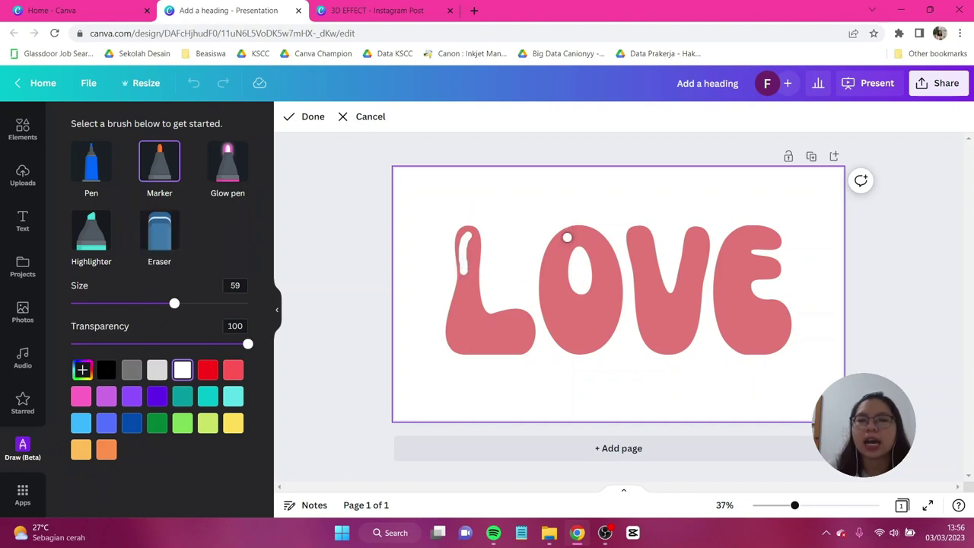
drag(566, 237, 551, 258)
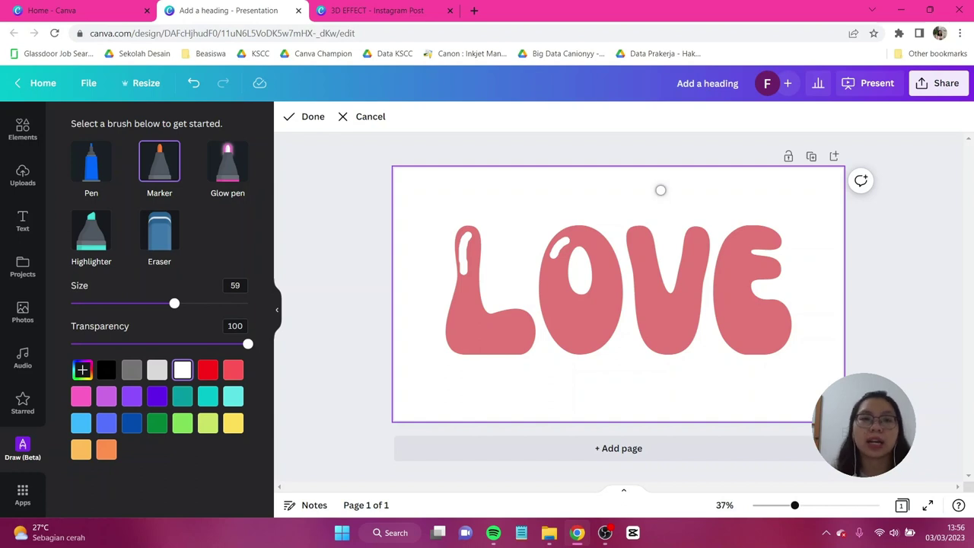
click(195, 85)
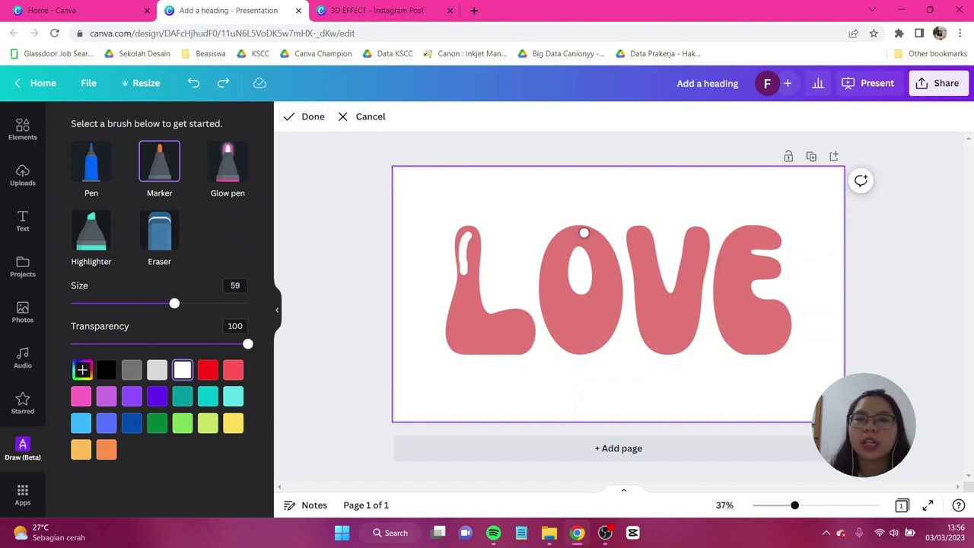
drag(584, 233, 609, 260)
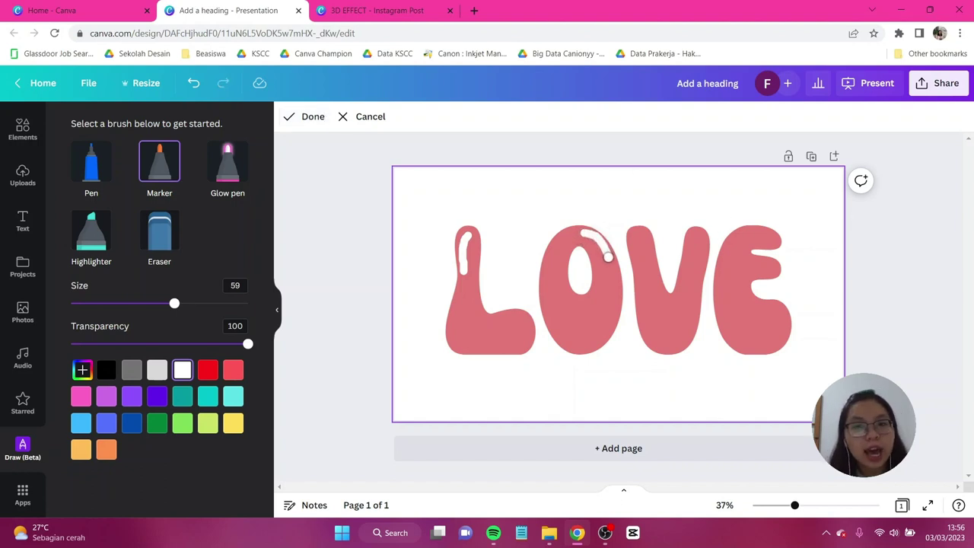
drag(637, 228, 638, 265)
drag(735, 239, 725, 298)
drag(745, 232, 764, 233)
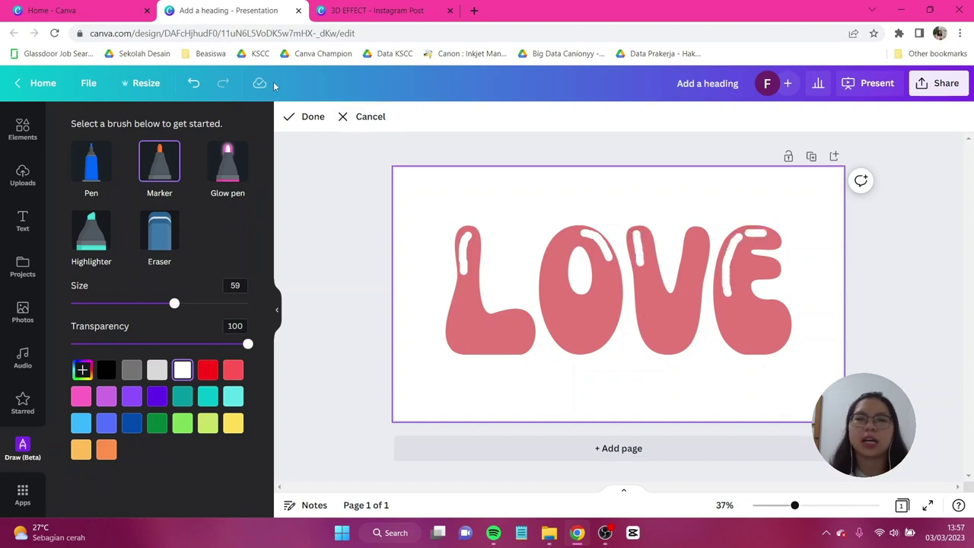
click(306, 122)
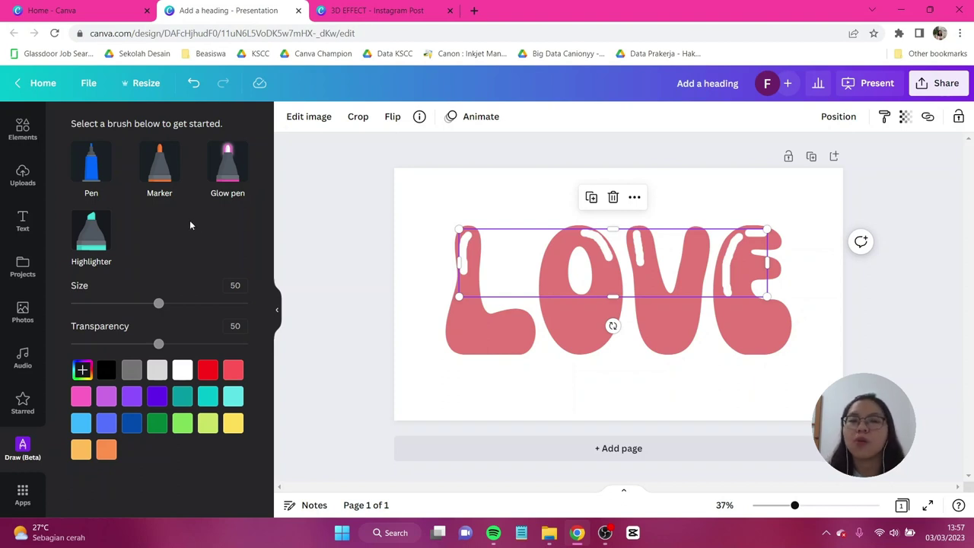
Set the Marker brush to size 62 and the dark red #793939, darkened from the colour sampled from the letter L
click(154, 169)
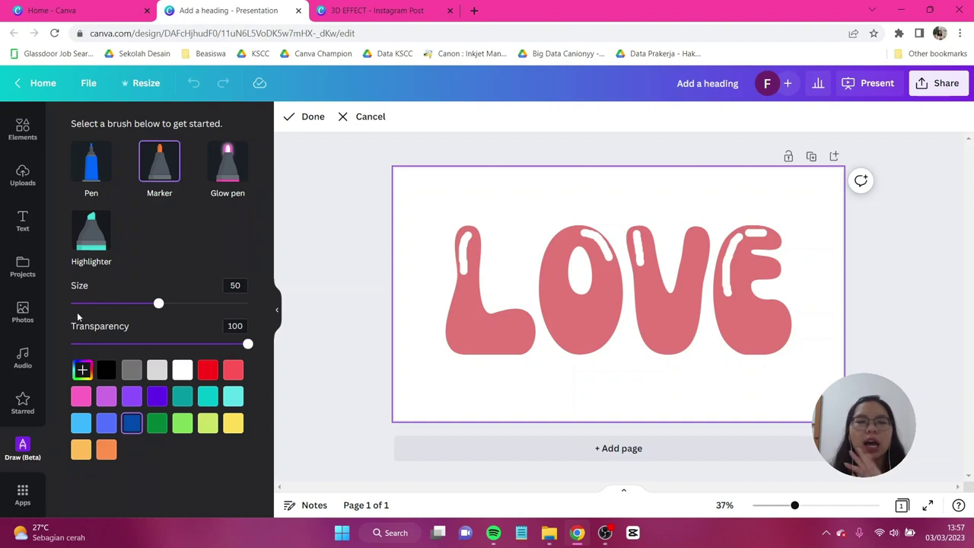
click(82, 371)
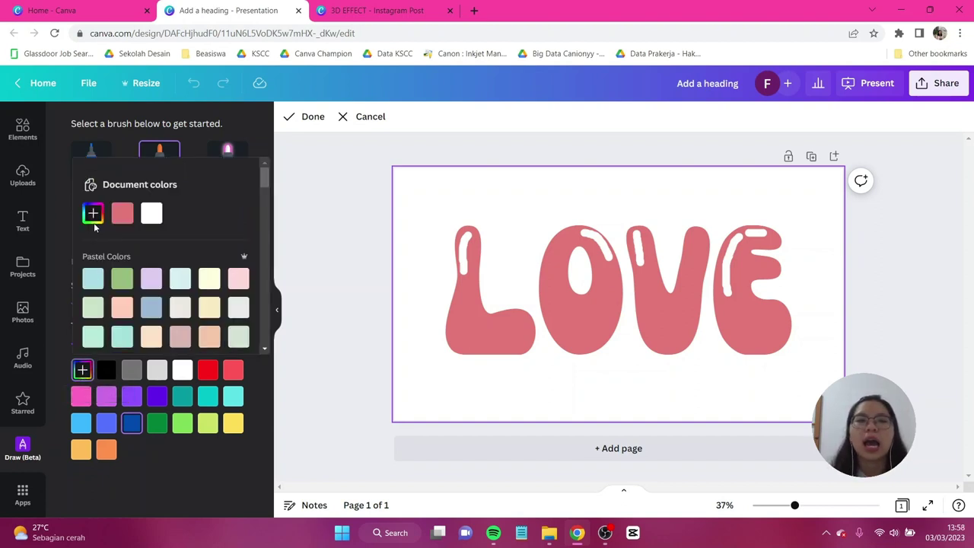
click(93, 216)
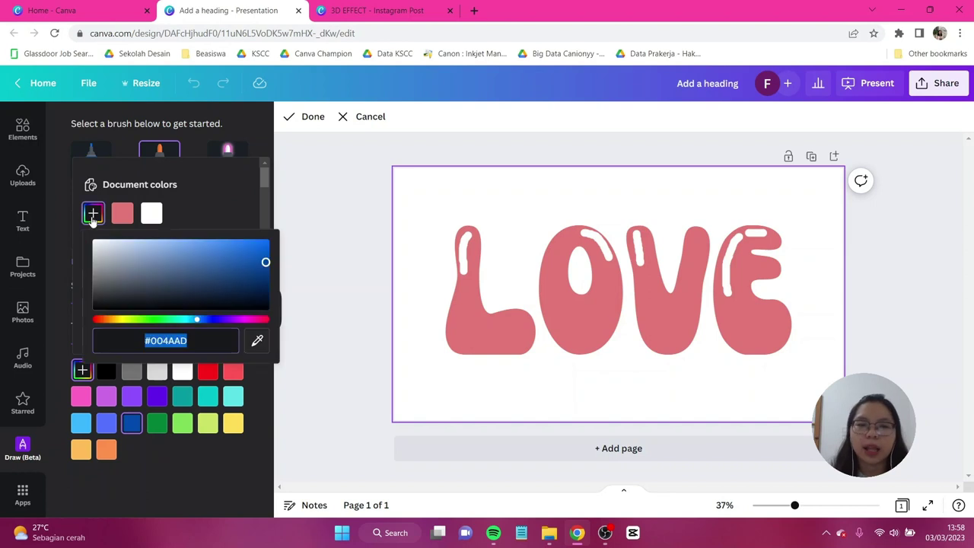
click(257, 340)
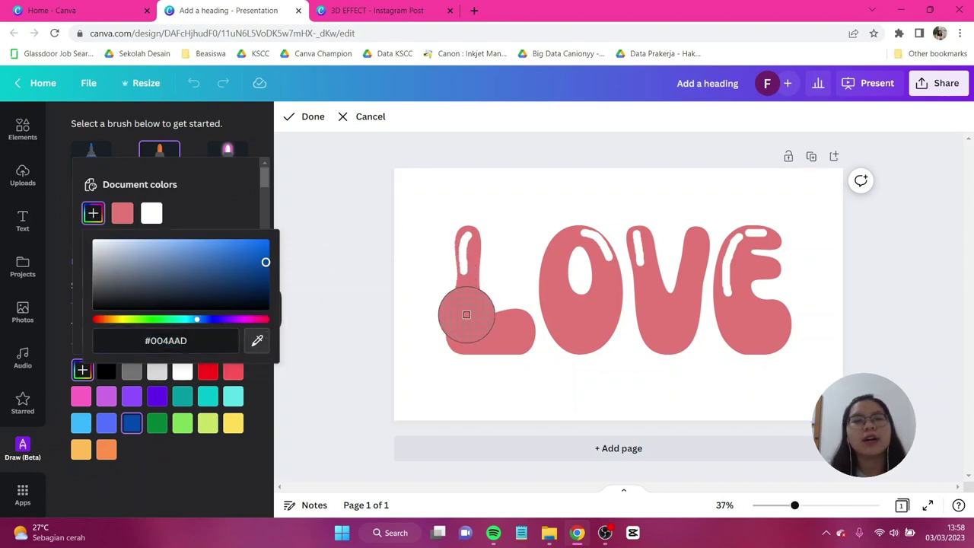
click(466, 314)
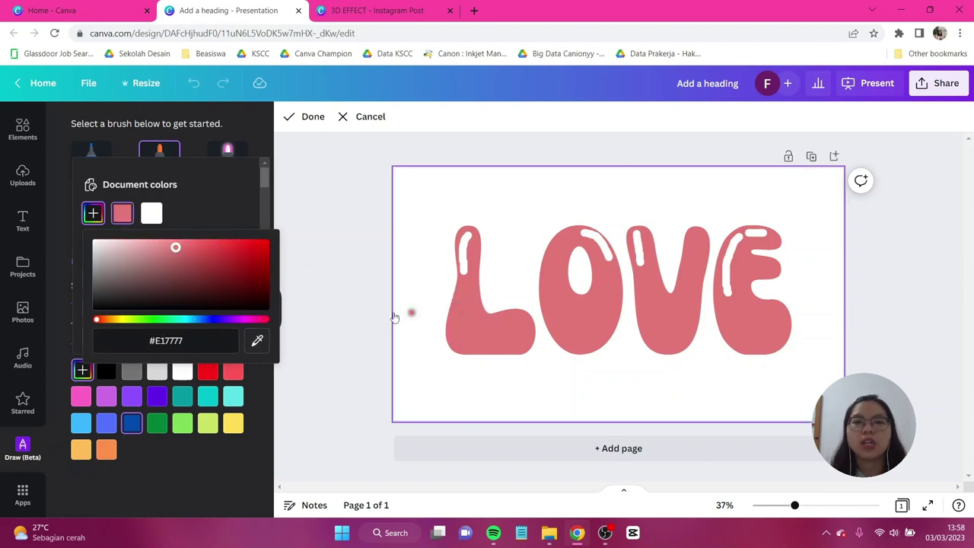
drag(175, 248, 186, 277)
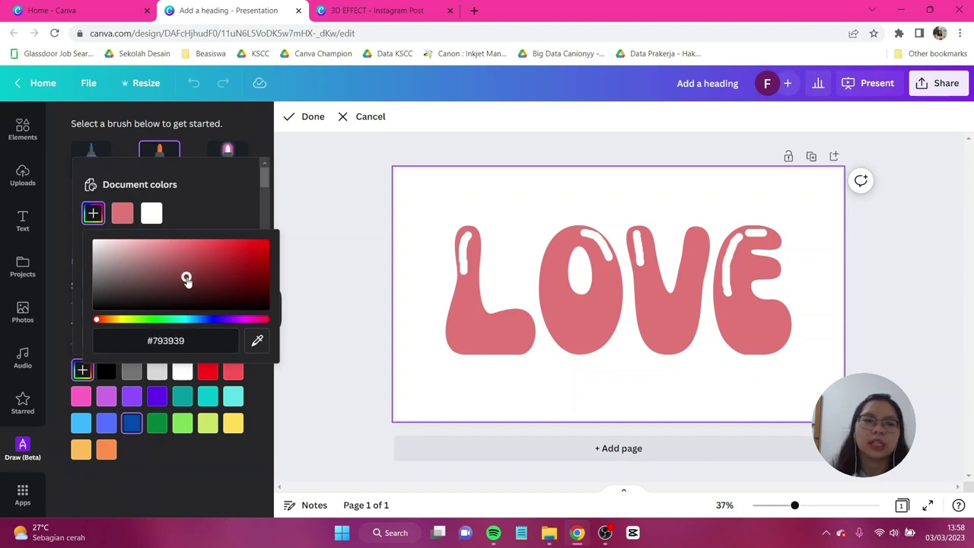
click(222, 203)
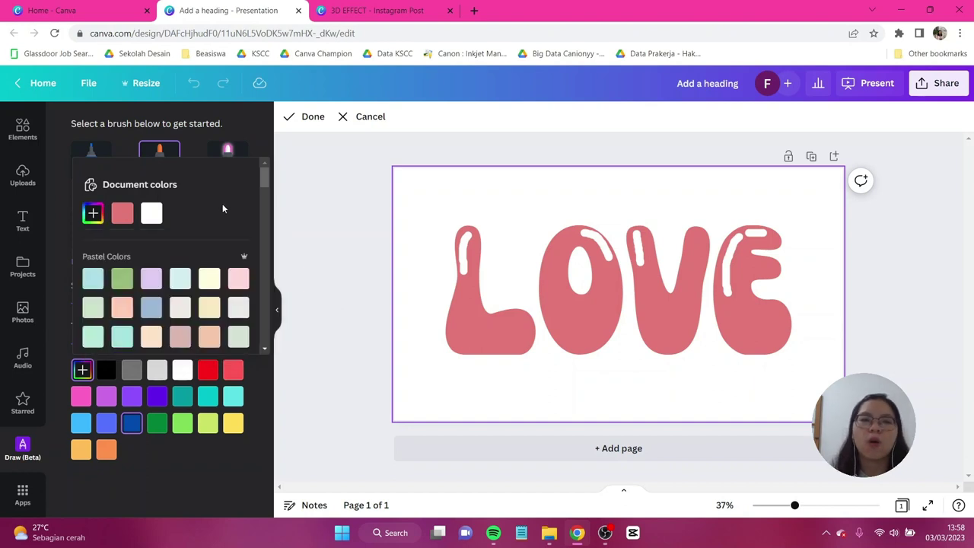
click(342, 163)
click(180, 304)
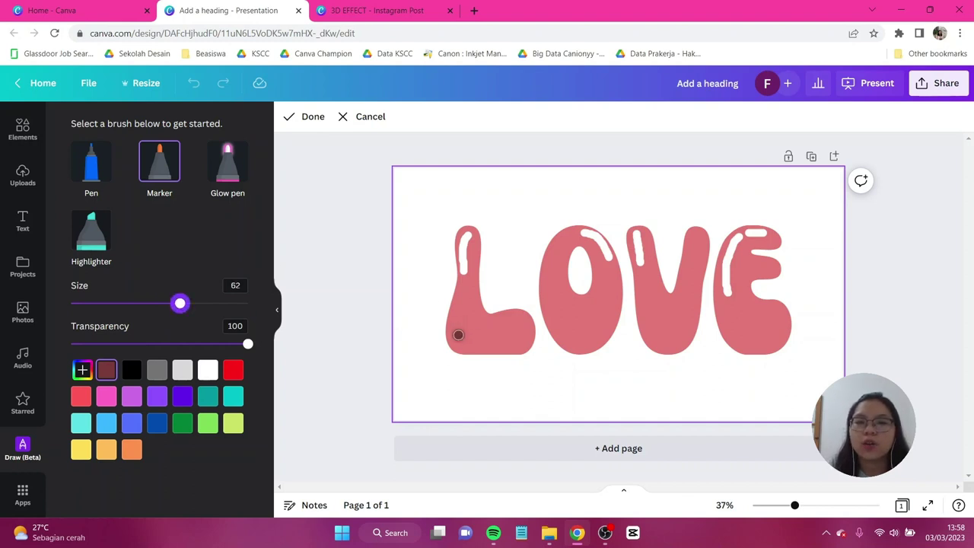
Draw dark red shadow strokes along the lower parts of the L, O, V and E, and finish the drawing
mouse_move(456, 334)
mouse_down()
mouse_move(475, 344)
mouse_move(572, 333)
mouse_move(610, 313)
mouse_move(655, 318)
mouse_move(668, 339)
mouse_up()
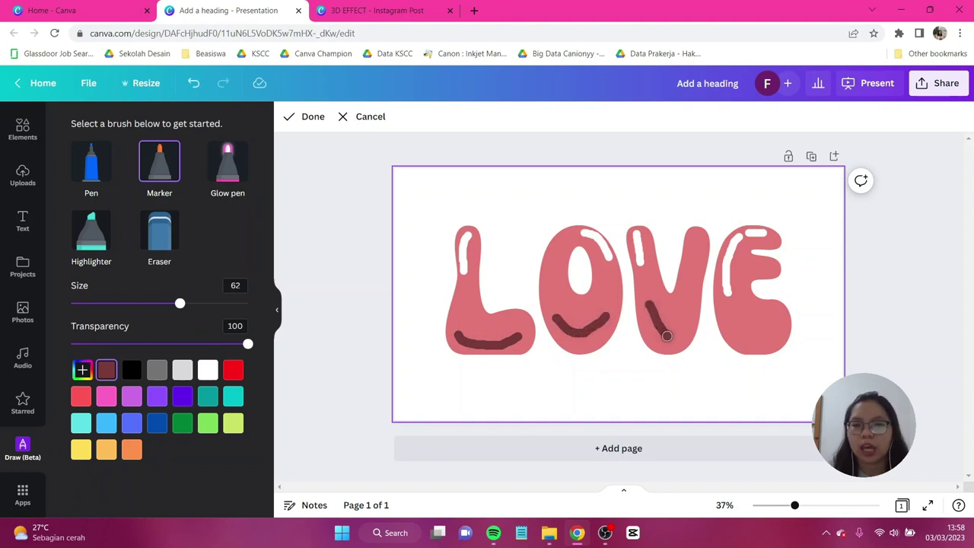
mouse_move(742, 339)
mouse_down()
mouse_move(764, 340)
mouse_move(782, 319)
mouse_up()
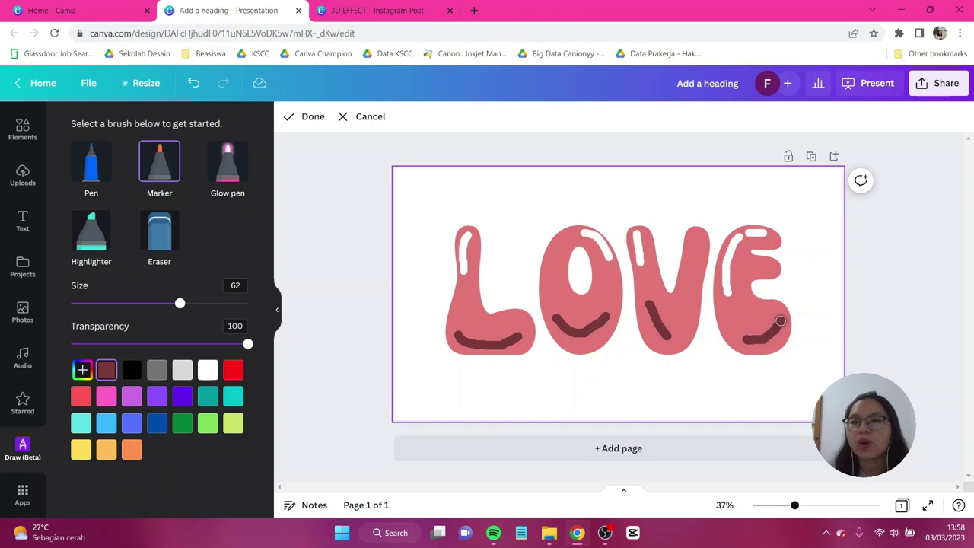
key(Escape)
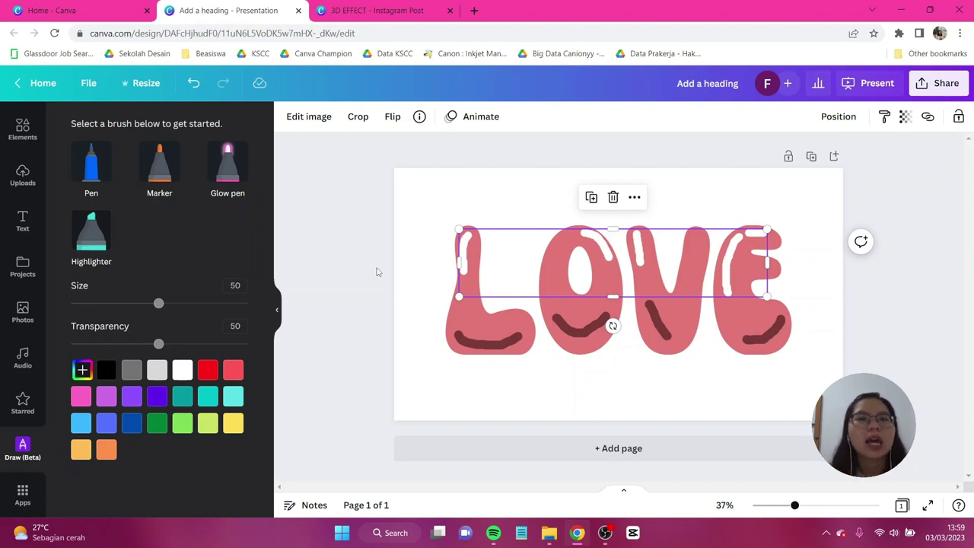
Increase the Blur adjustment on the white highlight drawing to soften its strokes over the letters
click(323, 124)
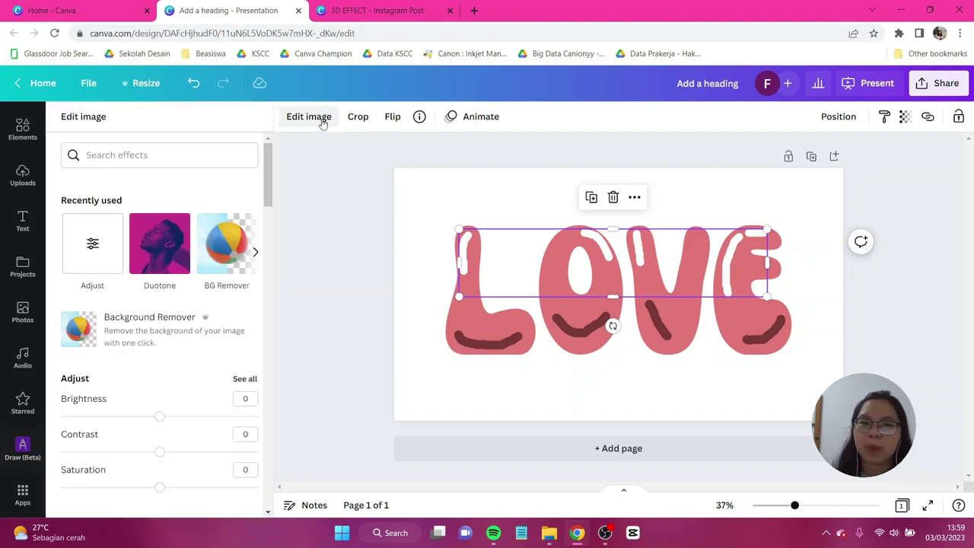
scroll(197, 251, down, 2)
click(244, 254)
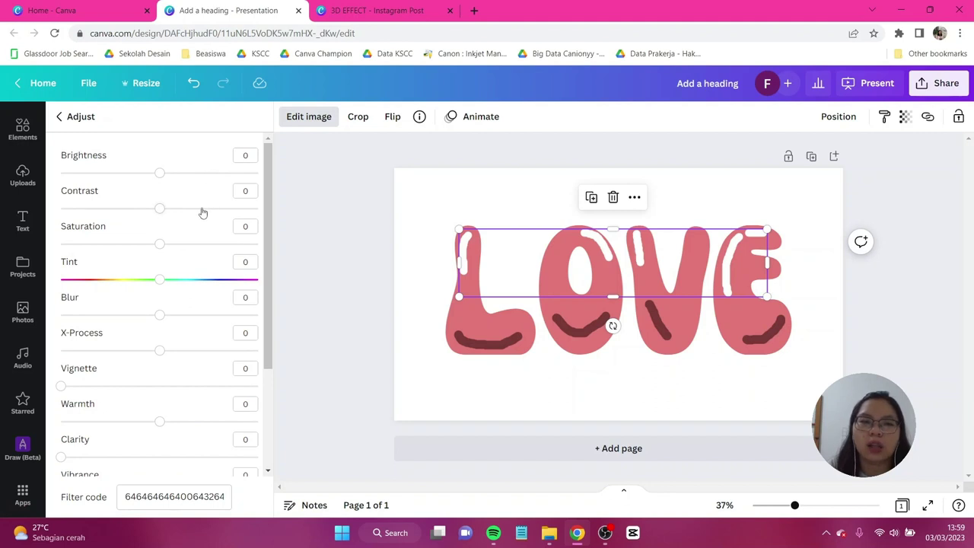
scroll(175, 217, down, 2)
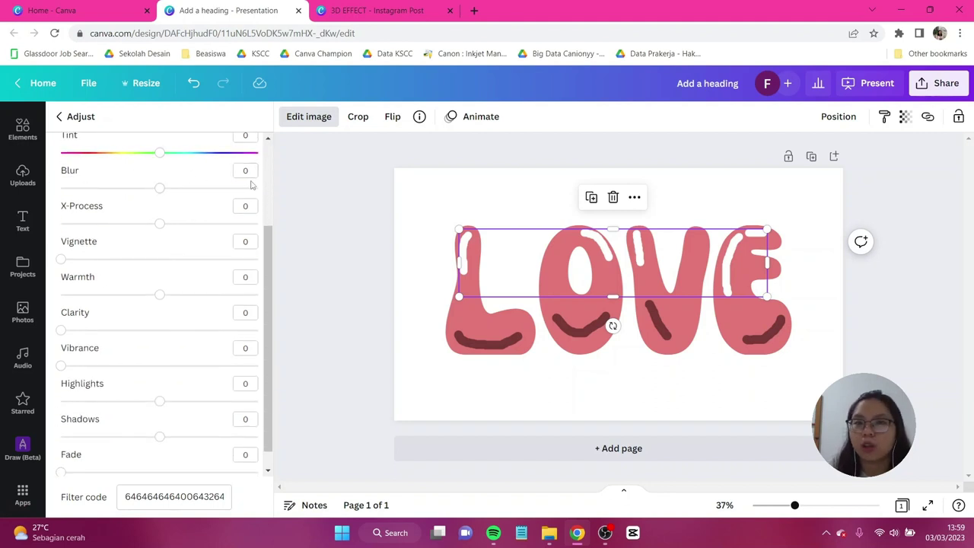
drag(159, 188, 194, 190)
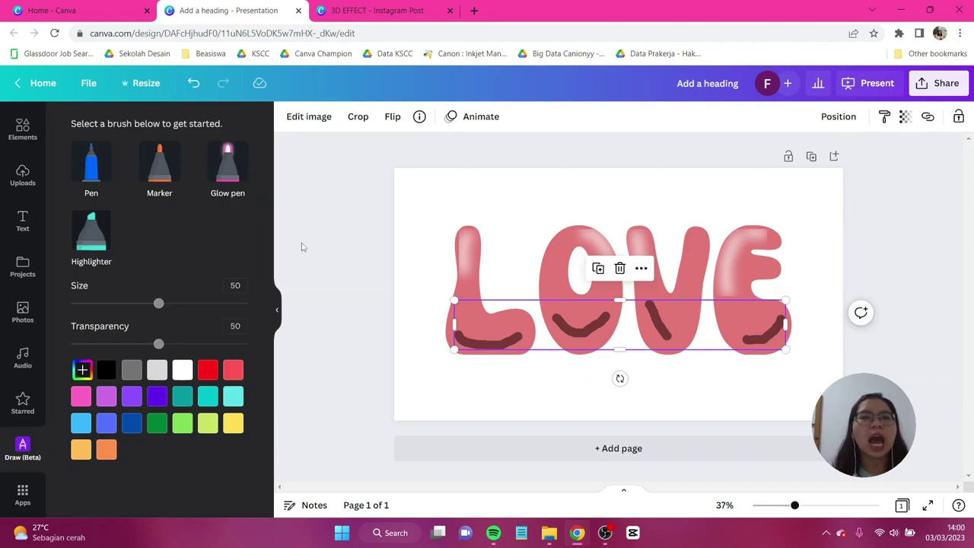
Set the Blur adjustment of the dark red shadow drawing to 46 and deselect it
click(321, 127)
scroll(91, 345, down, 3)
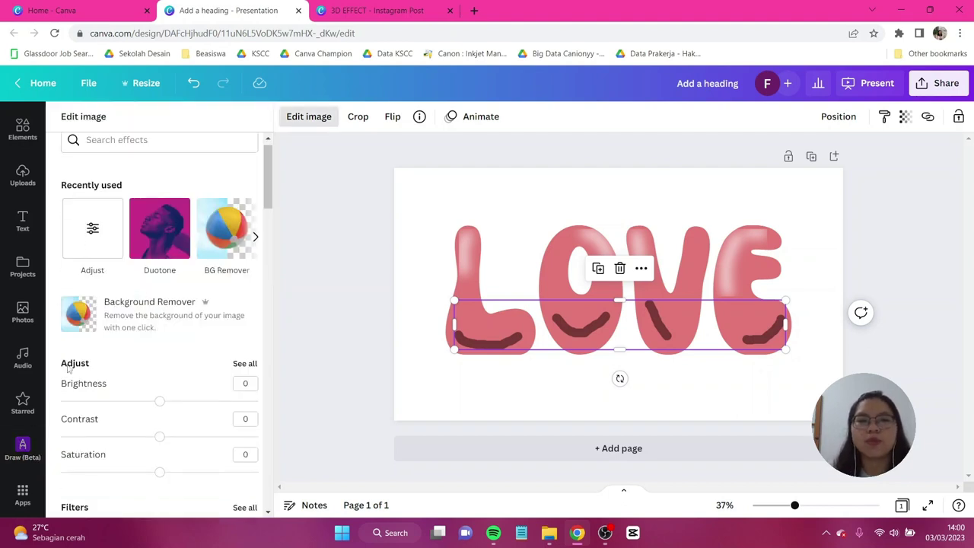
click(245, 254)
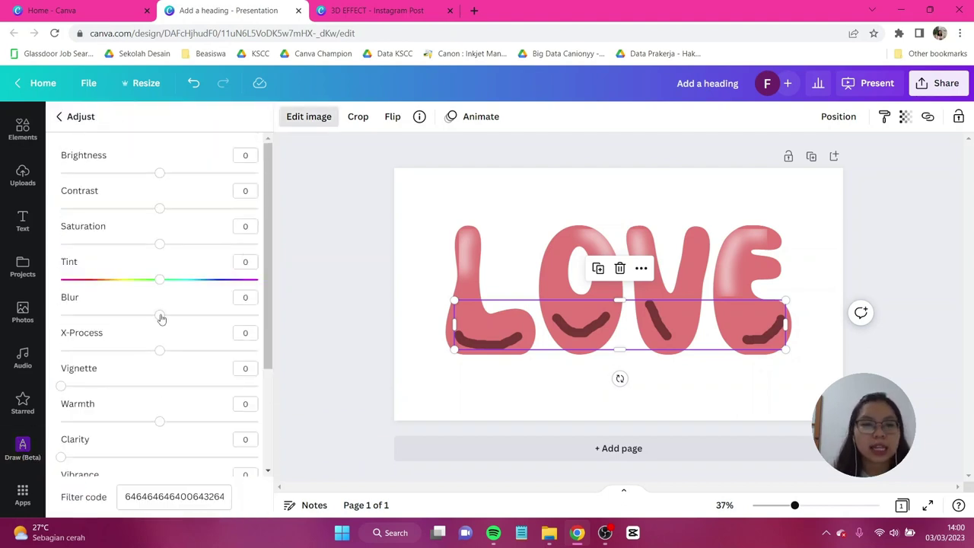
drag(160, 315, 202, 315)
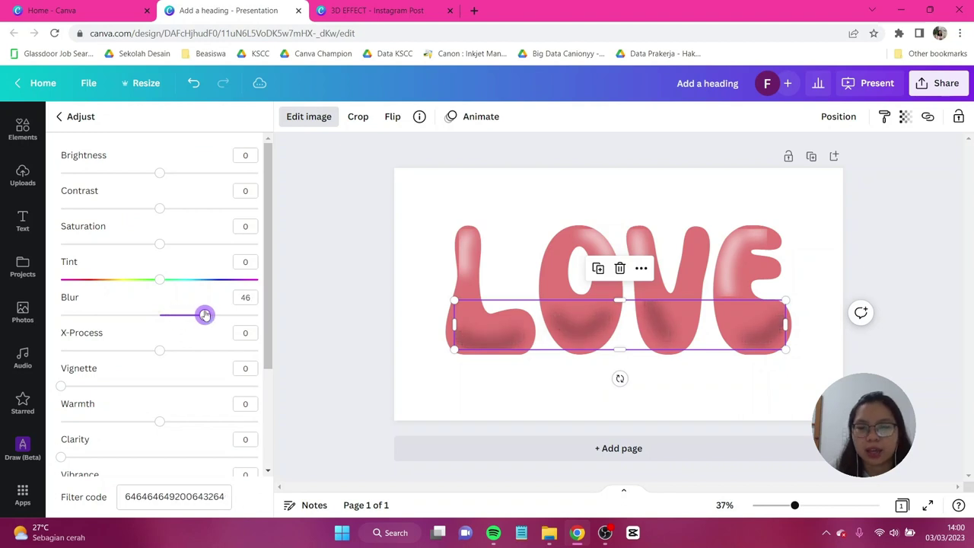
click(873, 269)
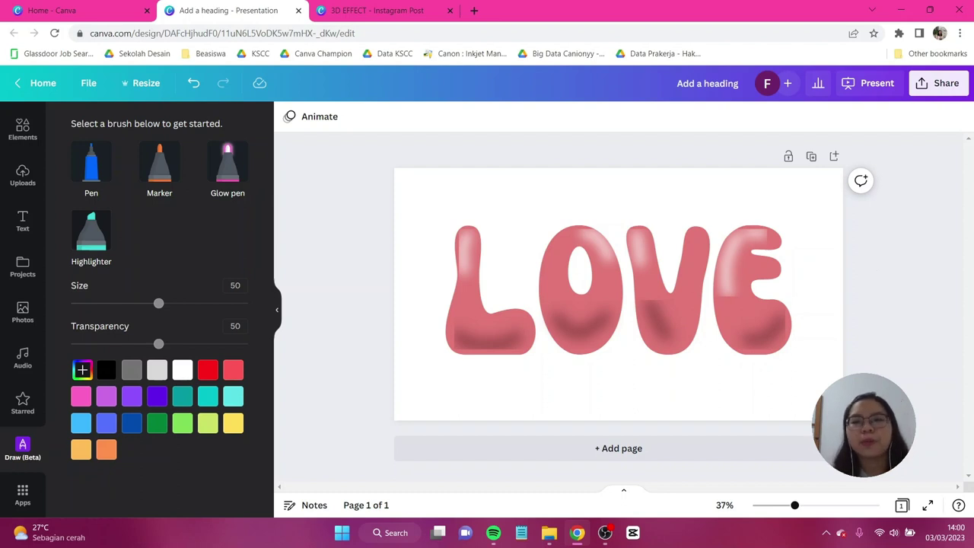
Group the LOVE text with its highlight and shadow drawings, and deselect the group
drag(902, 397, 410, 192)
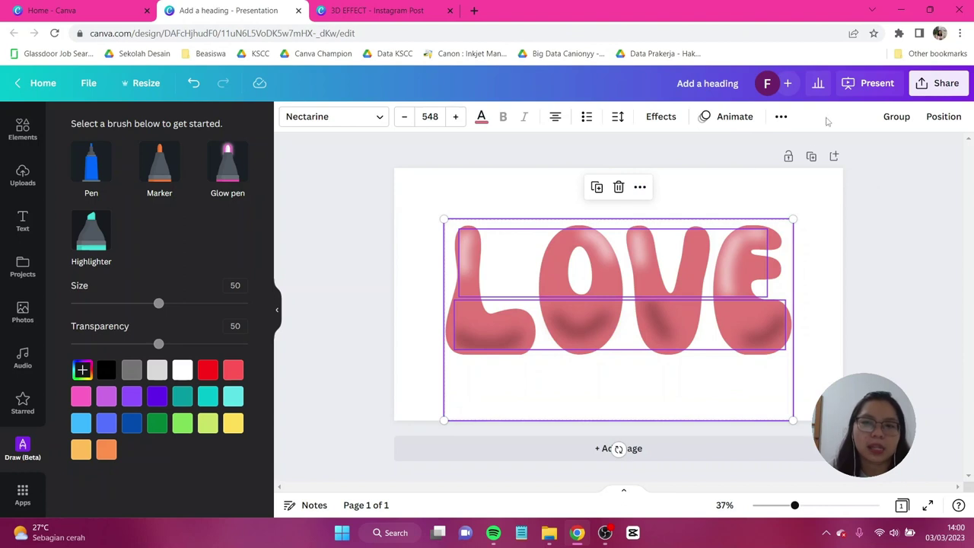
click(895, 119)
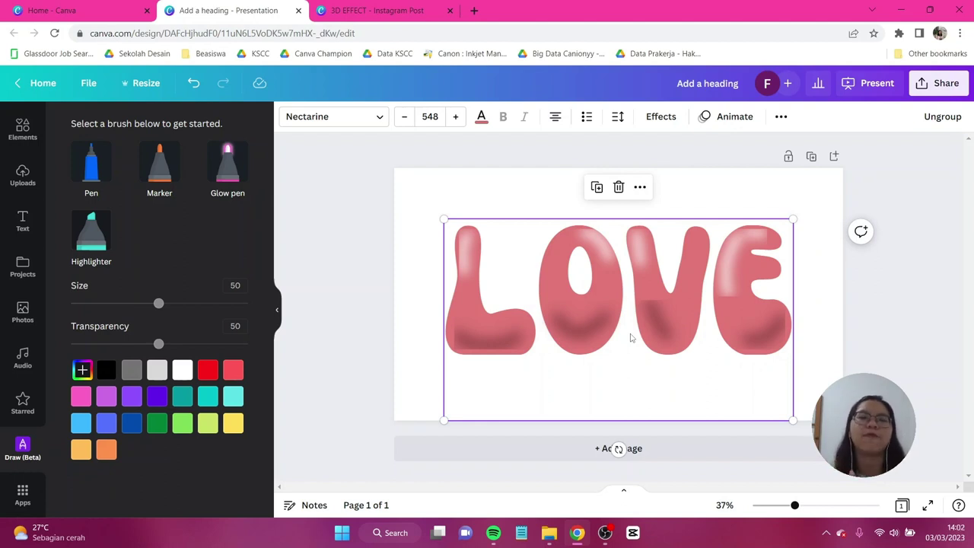
click(349, 239)
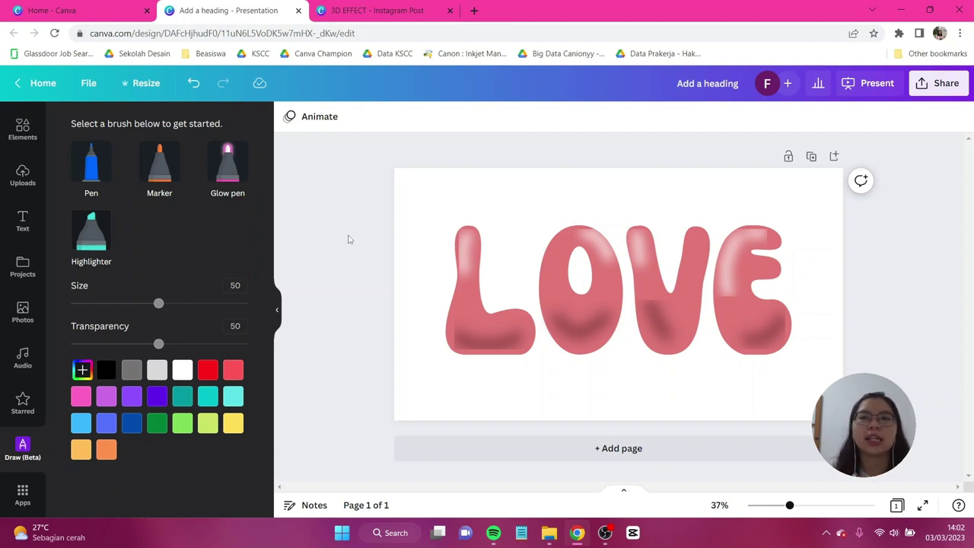
Choose PNG with a transparent background in the design's download options, and close them without downloading
click(938, 83)
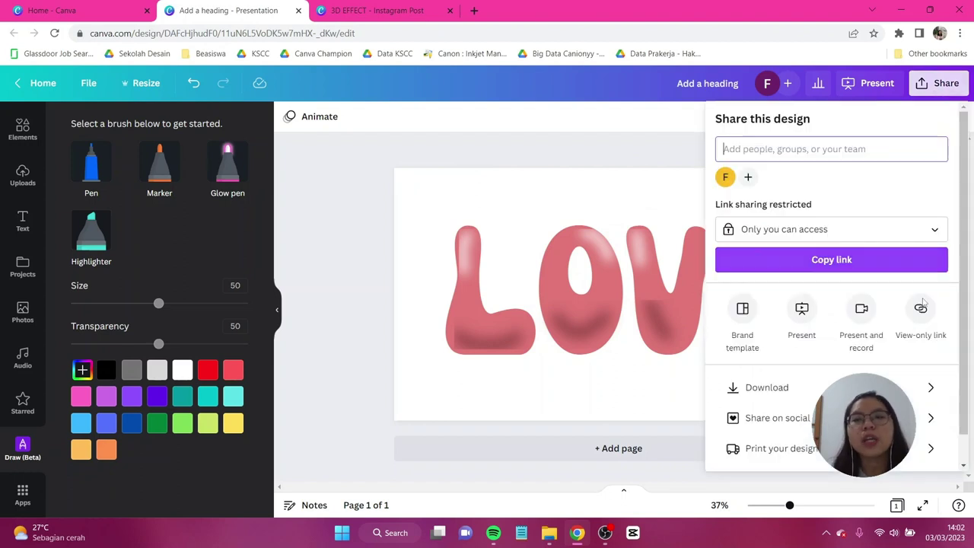
click(767, 387)
click(861, 171)
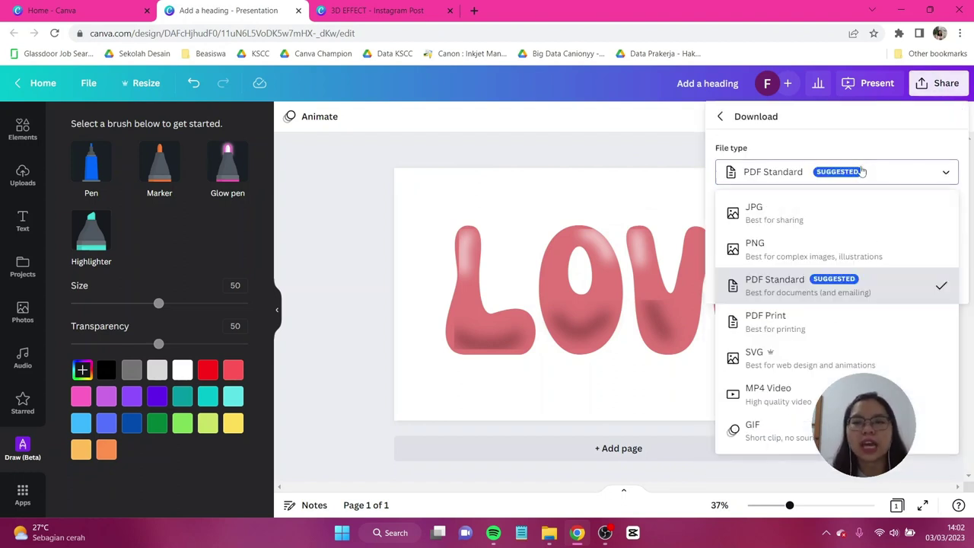
click(835, 255)
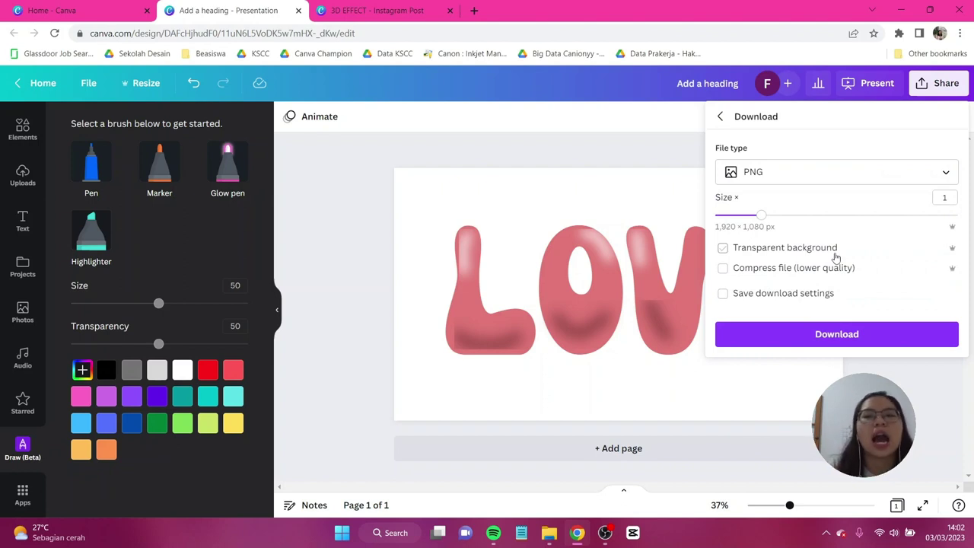
click(820, 253)
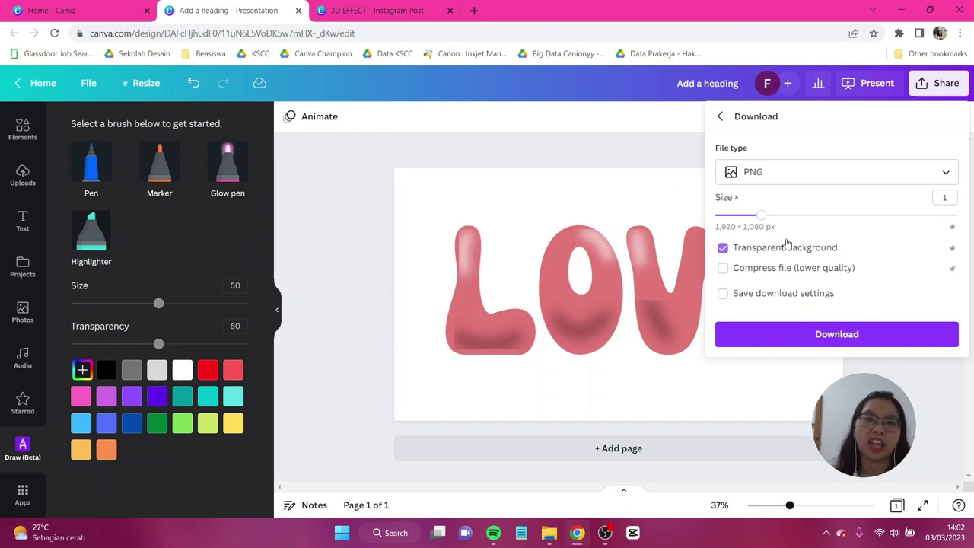
key(Escape)
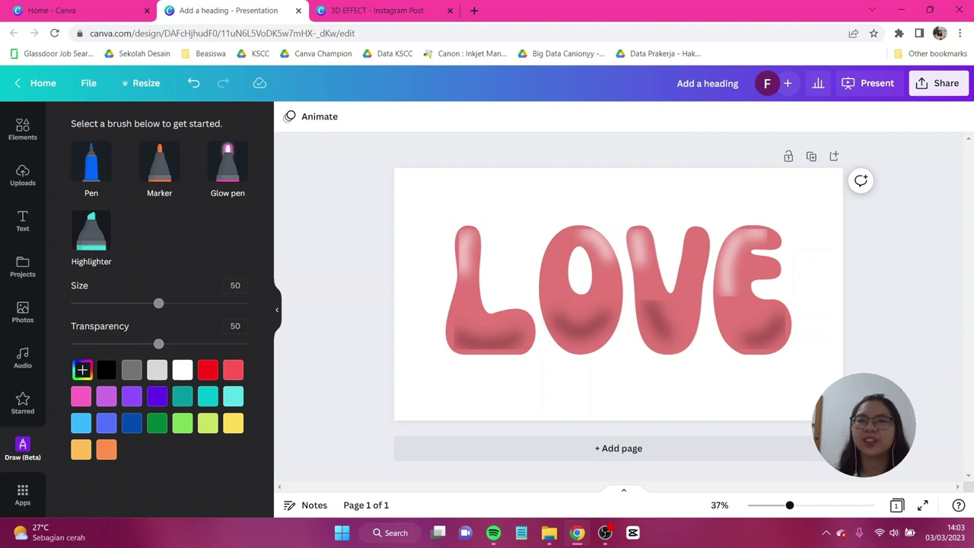